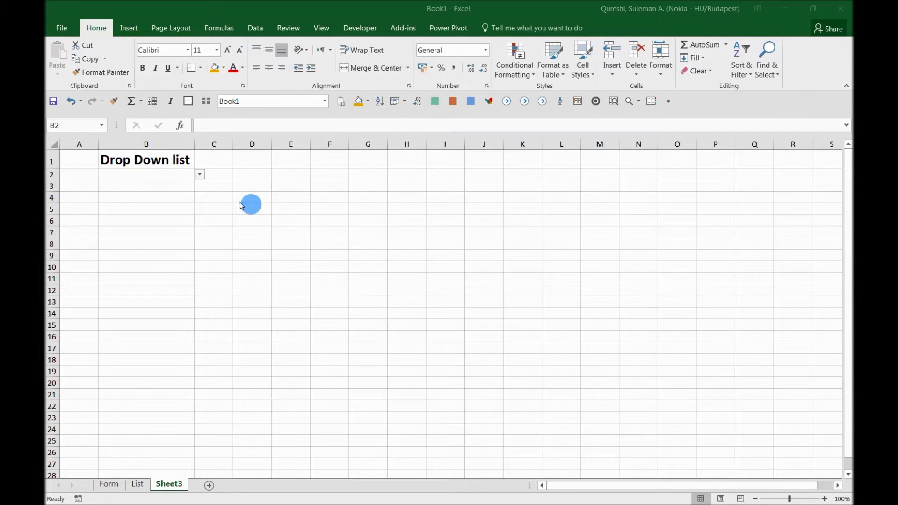
- Inspect the ingredient drop-down in Sheet3 cell B2, then move to the Form sheet
click(205, 175)
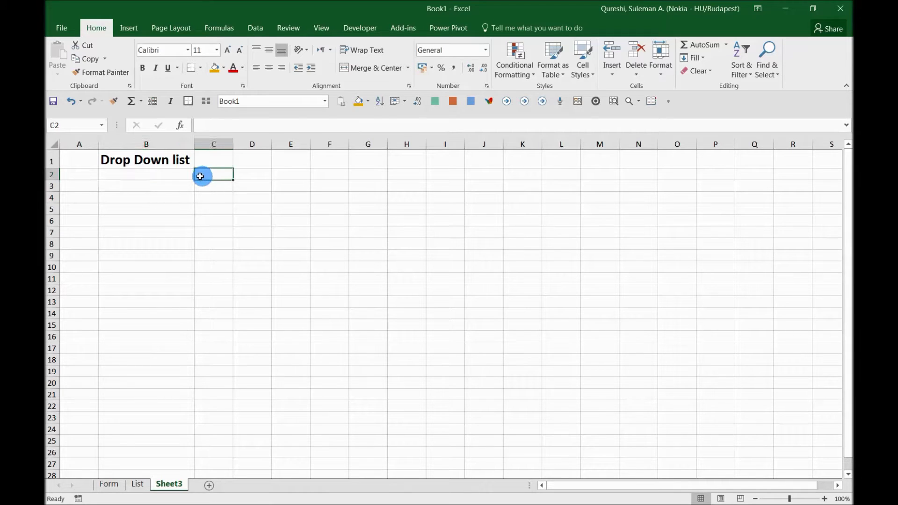
click(200, 175)
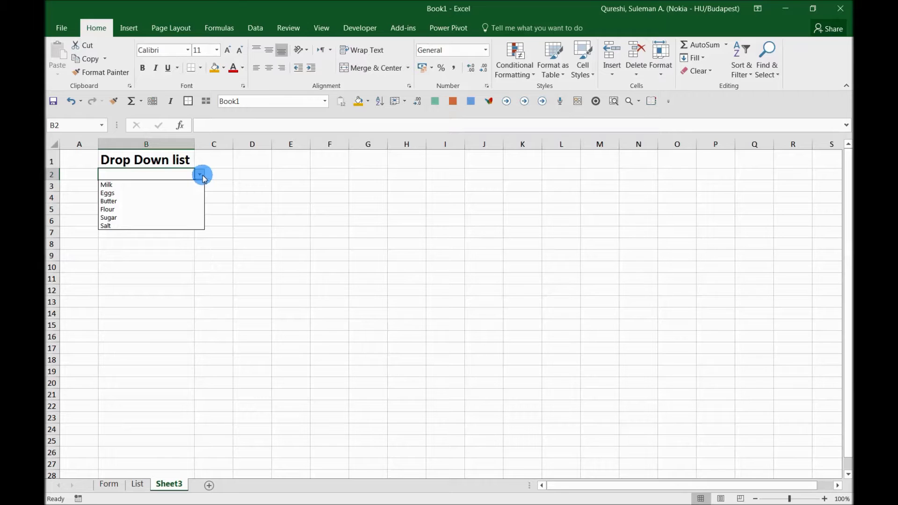
click(252, 199)
click(110, 484)
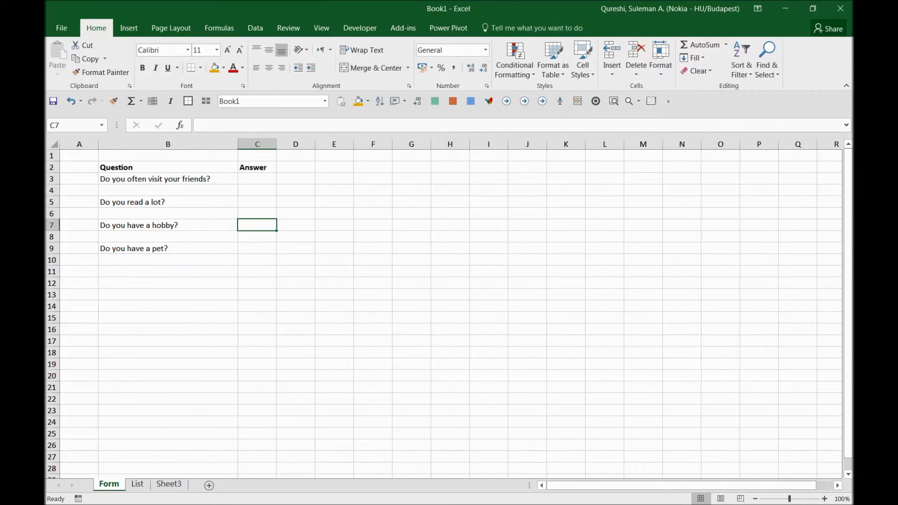
- Multi-select the Form answer cells C3, C5, C7 and C9 and show the Data ribbon
key(alt+F11)
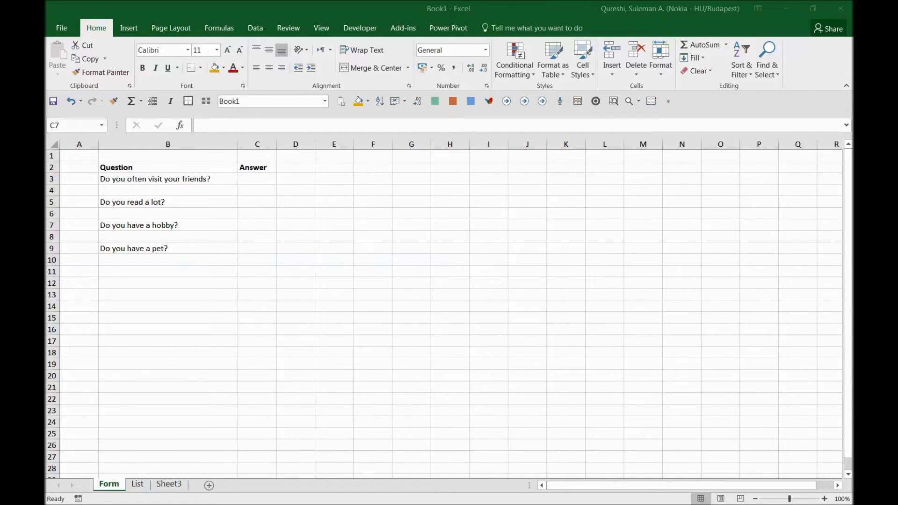
click(271, 182)
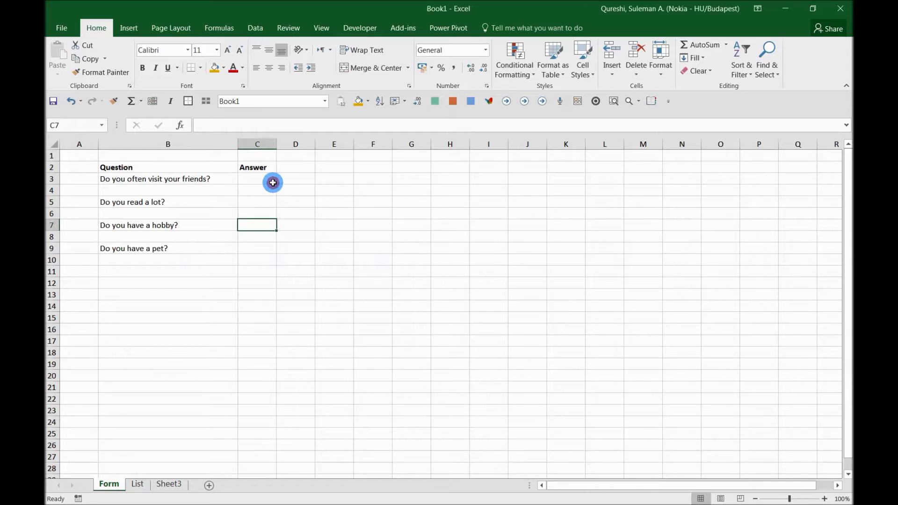
click(265, 180)
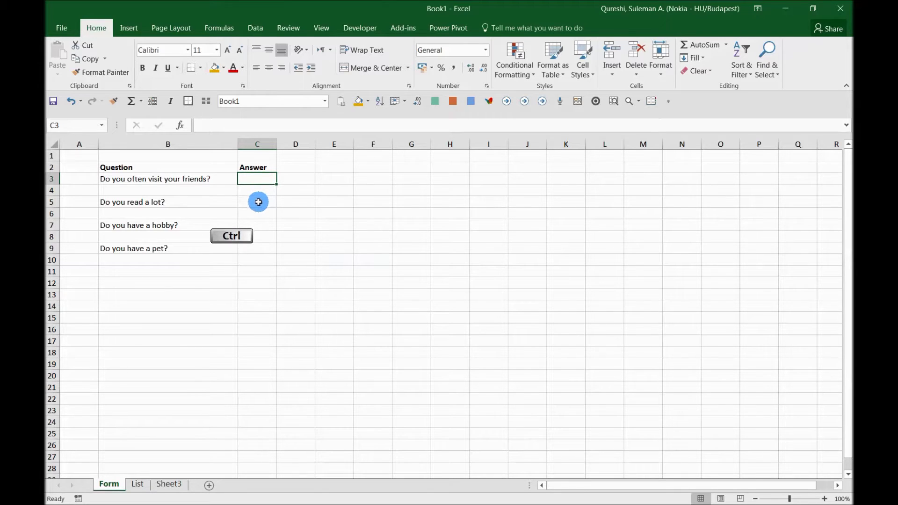
ctrl+click(257, 201)
ctrl+click(259, 226)
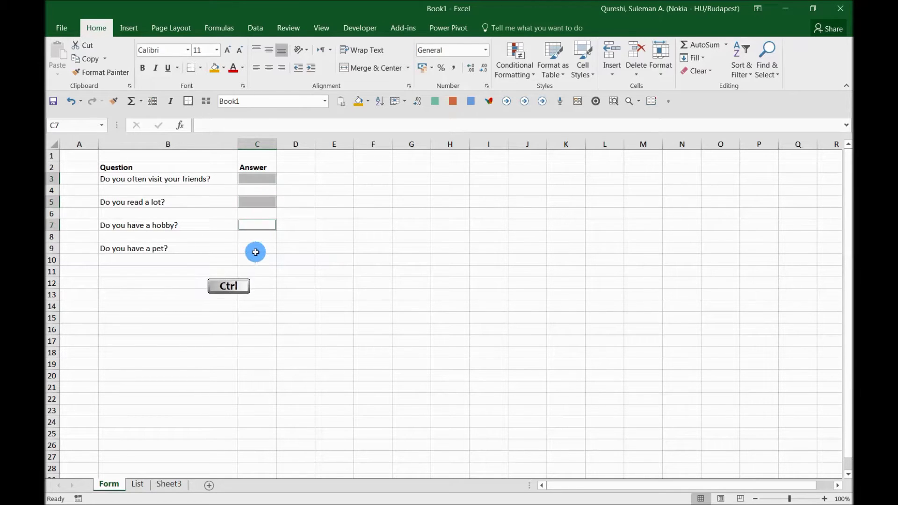
ctrl+click(256, 250)
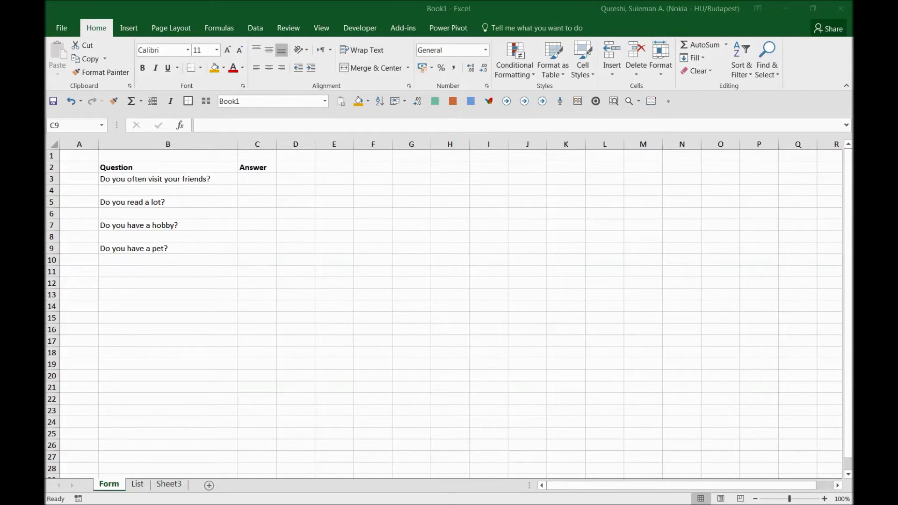
click(254, 184)
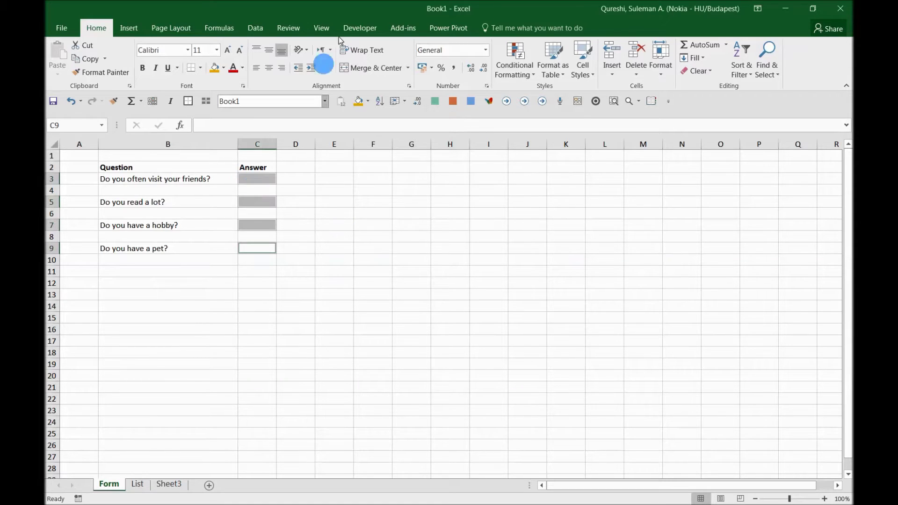
click(256, 28)
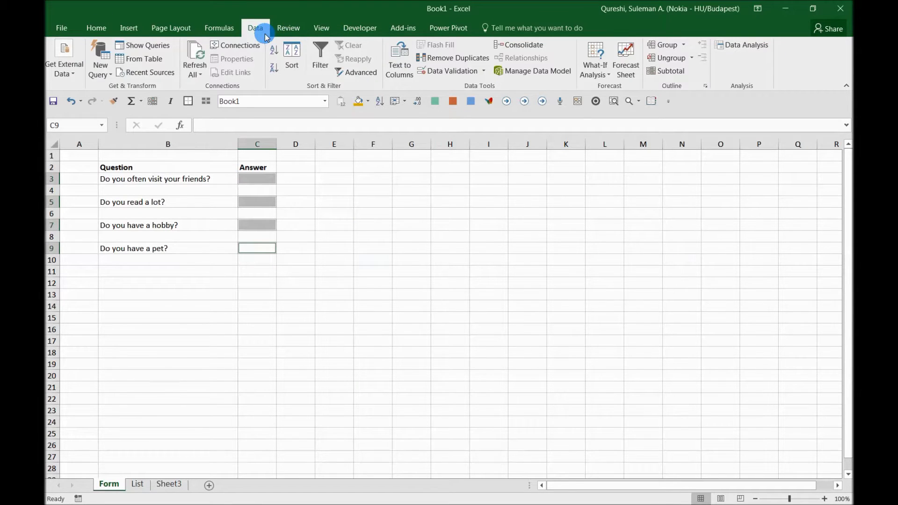
- Apply List data validation with source Yes,No,Not Sure to C3, C5, C7 and C9
click(482, 74)
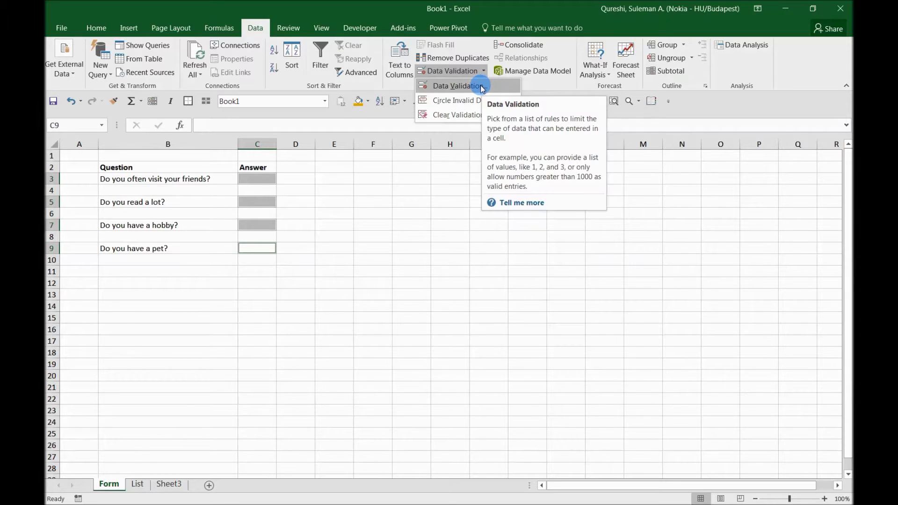
click(482, 87)
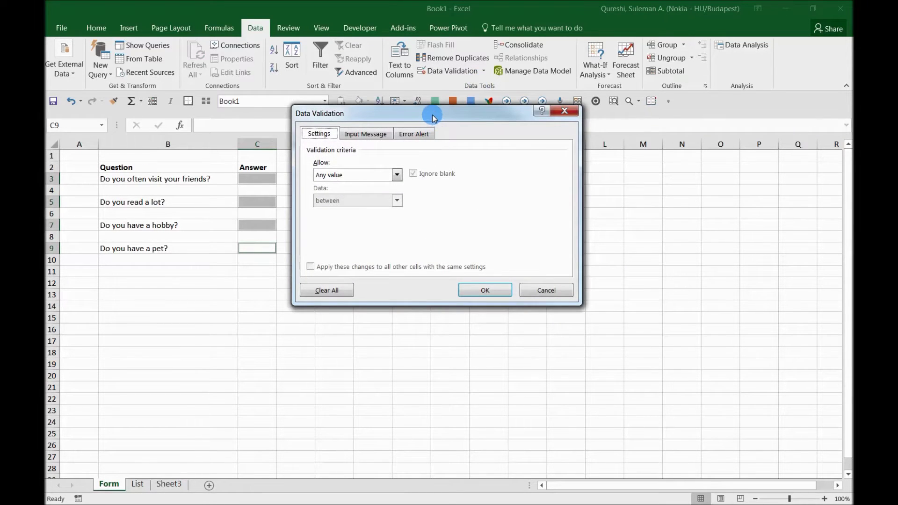
drag(434, 117, 433, 112)
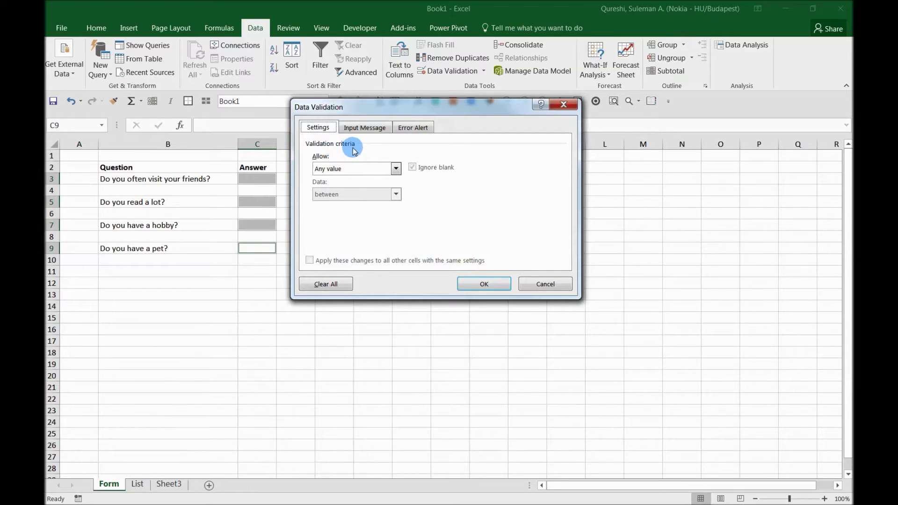
click(397, 169)
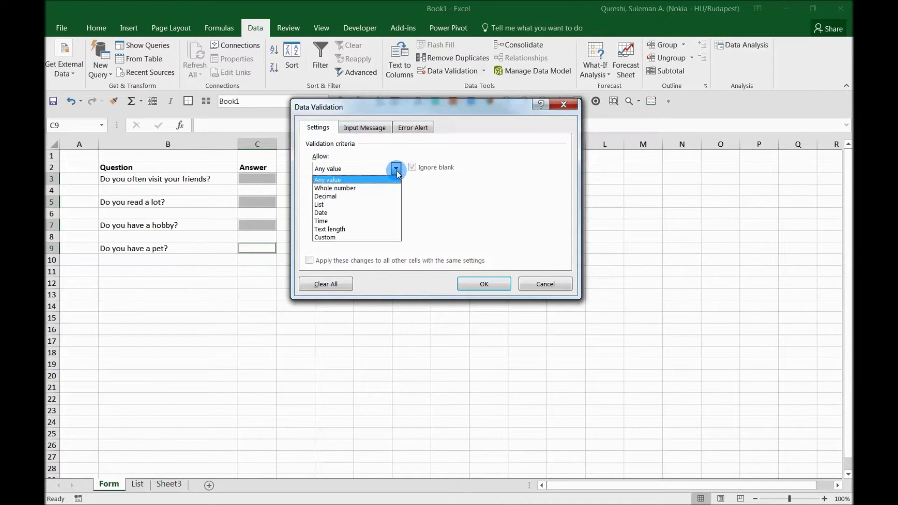
click(365, 205)
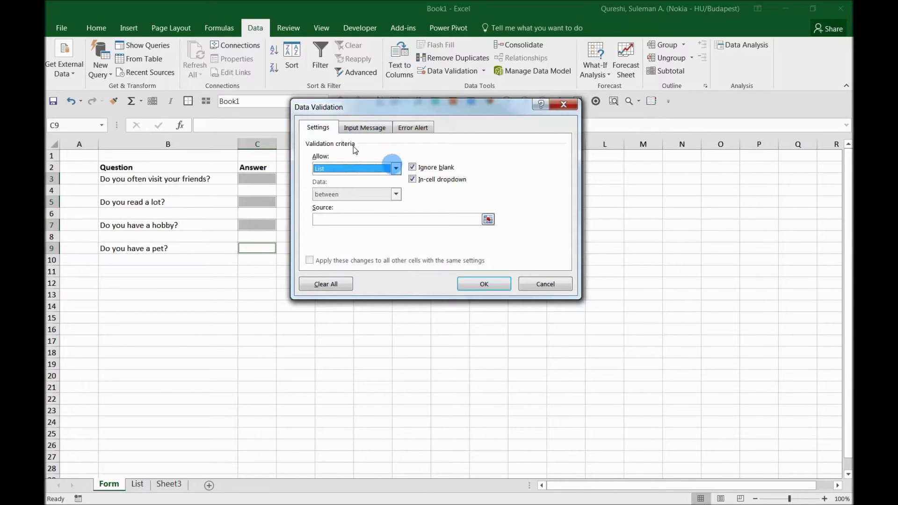
click(327, 220)
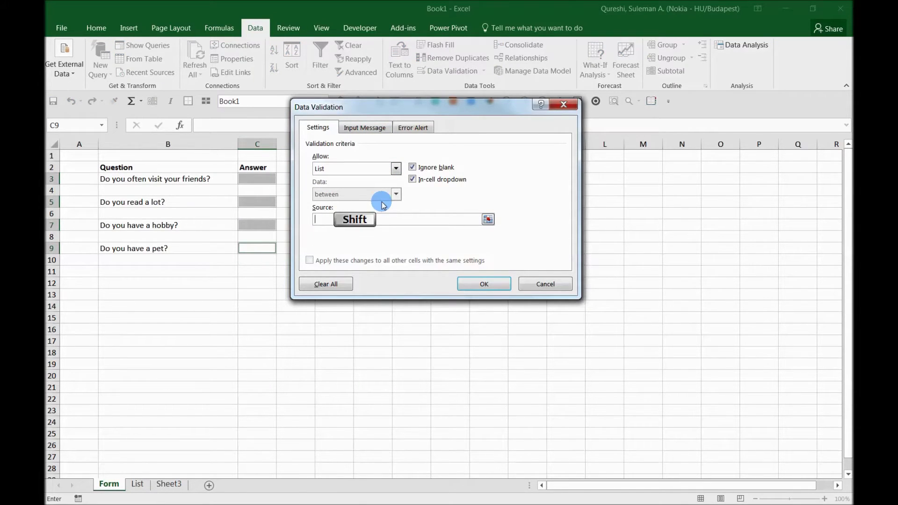
text(Yes,No)
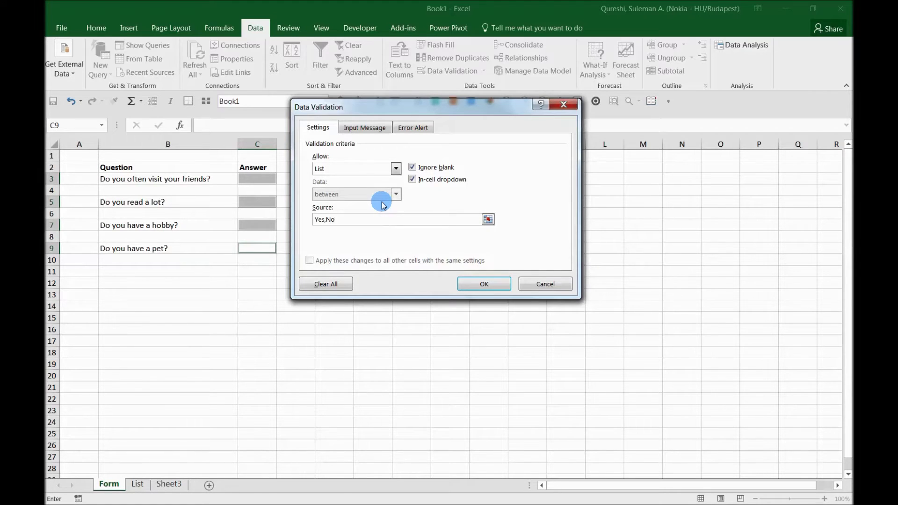
text(,Not Sure)
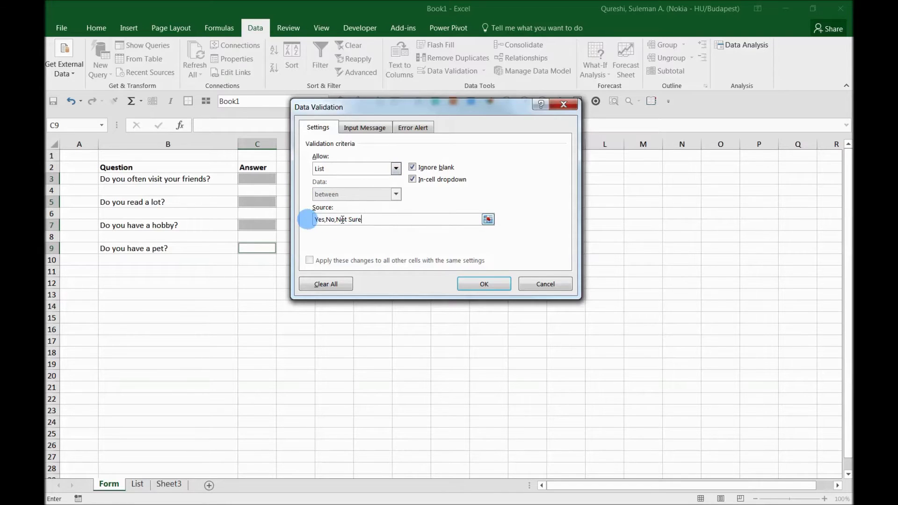
click(482, 283)
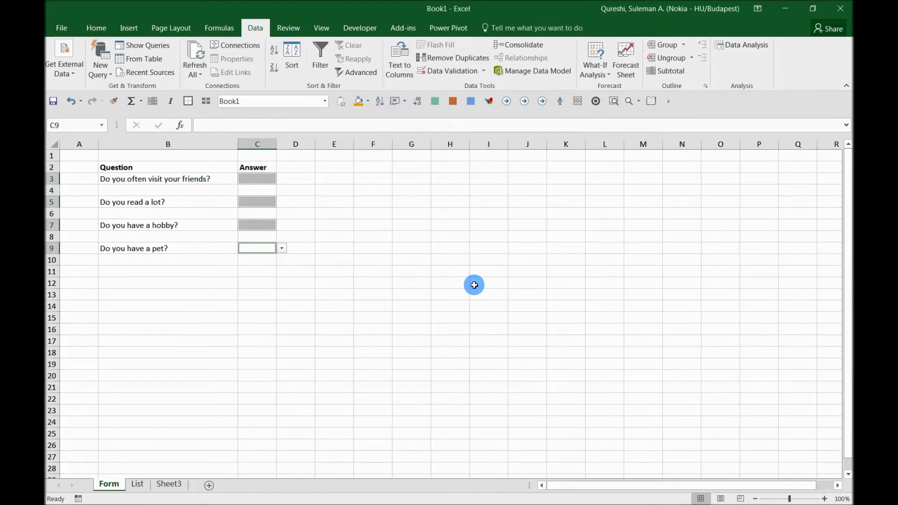
- Test the new answer drop-downs in C3 and C5 without choosing anything
click(347, 220)
click(269, 179)
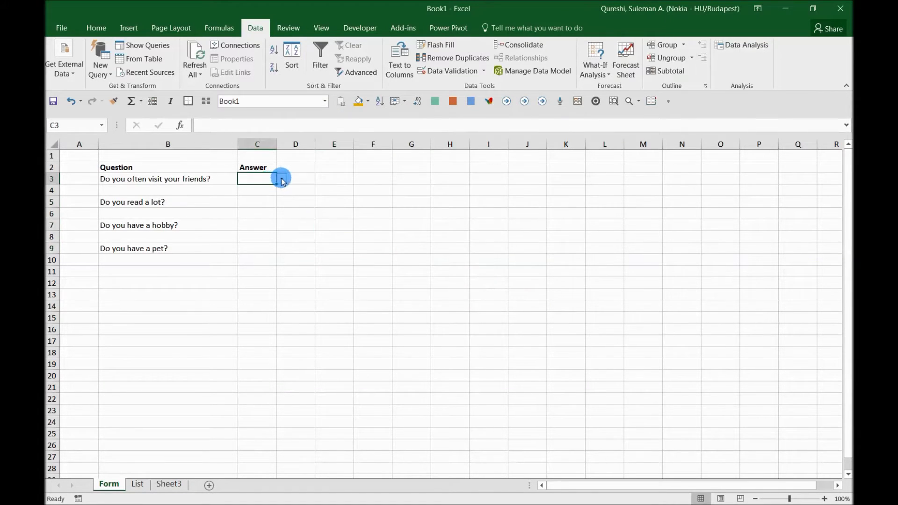
click(282, 179)
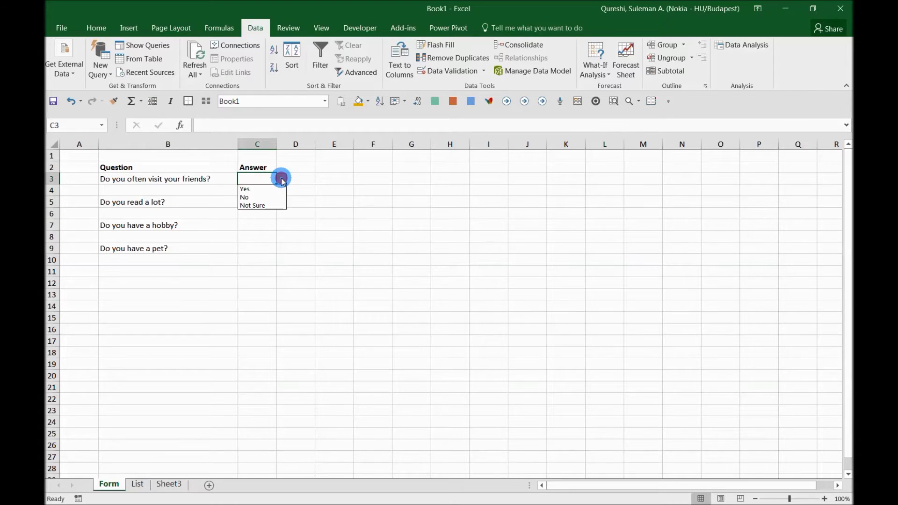
key(Escape)
click(262, 205)
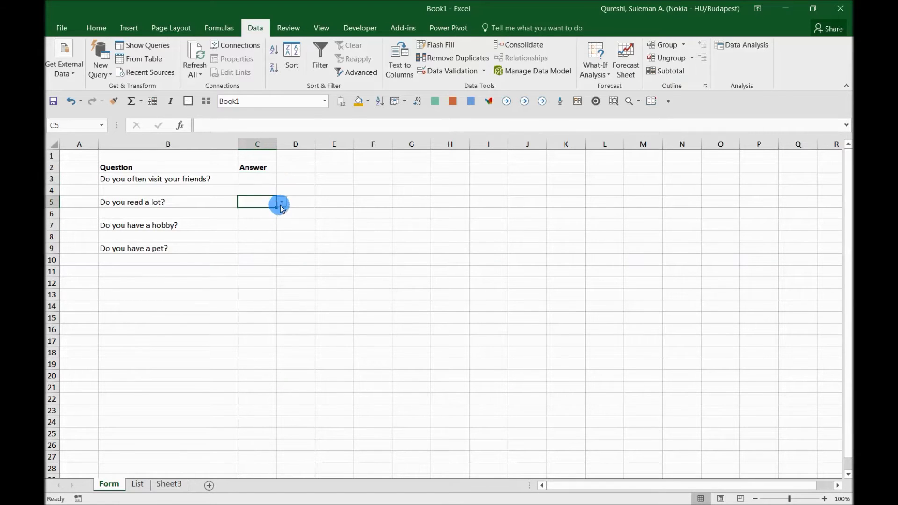
click(281, 206)
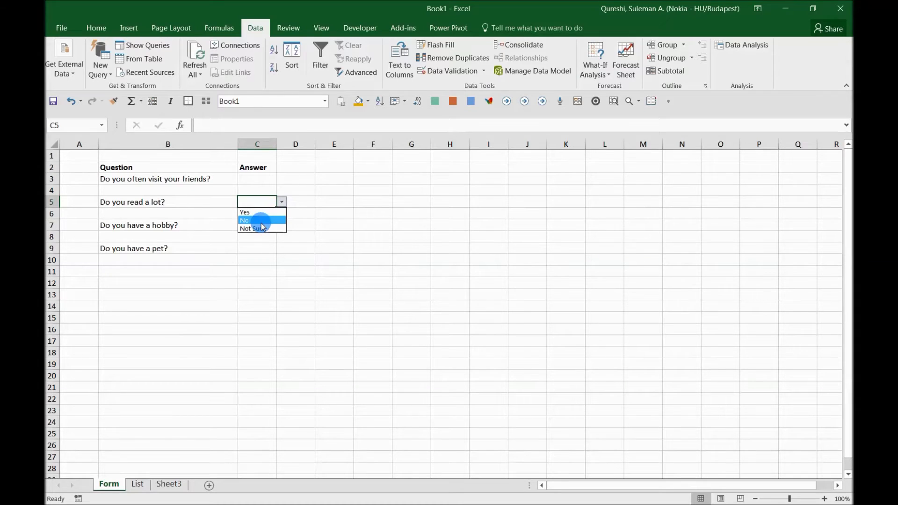
key(Escape)
- Answer No for the hobby question in C7 and Not Sure for the pet question in C9
click(271, 225)
click(282, 225)
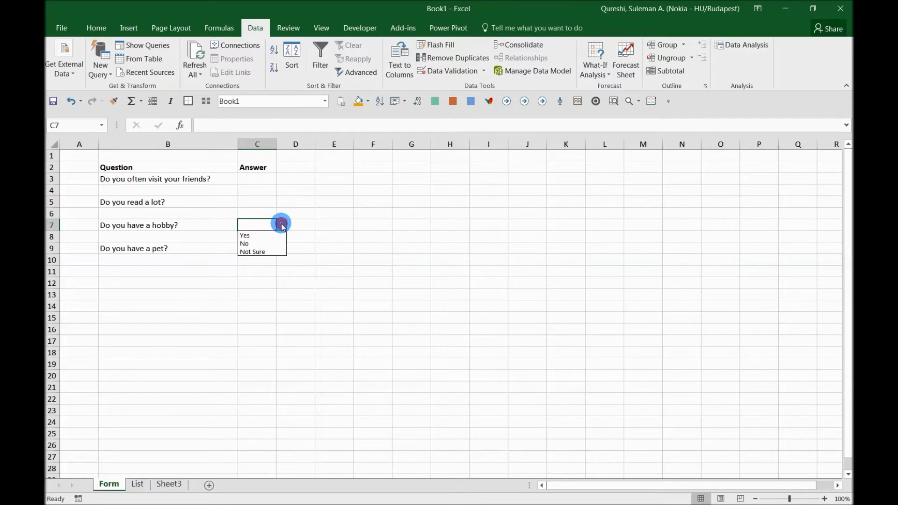
click(260, 243)
click(274, 248)
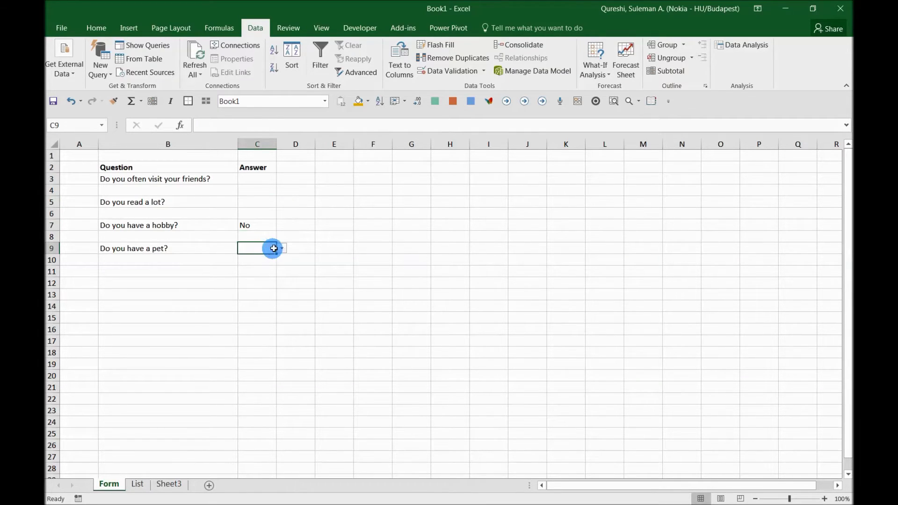
click(280, 248)
click(257, 274)
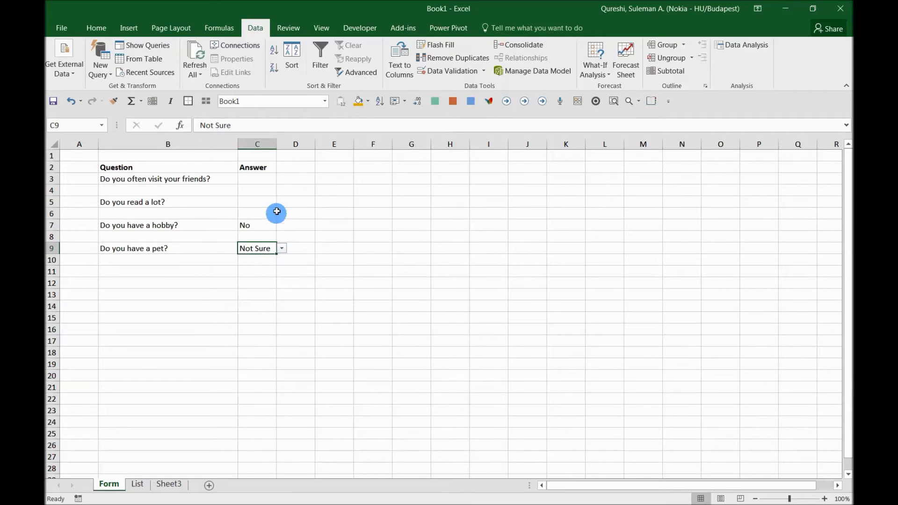
- Answer Yes for visiting friends in C3 and No for reading in C5
click(267, 180)
click(282, 179)
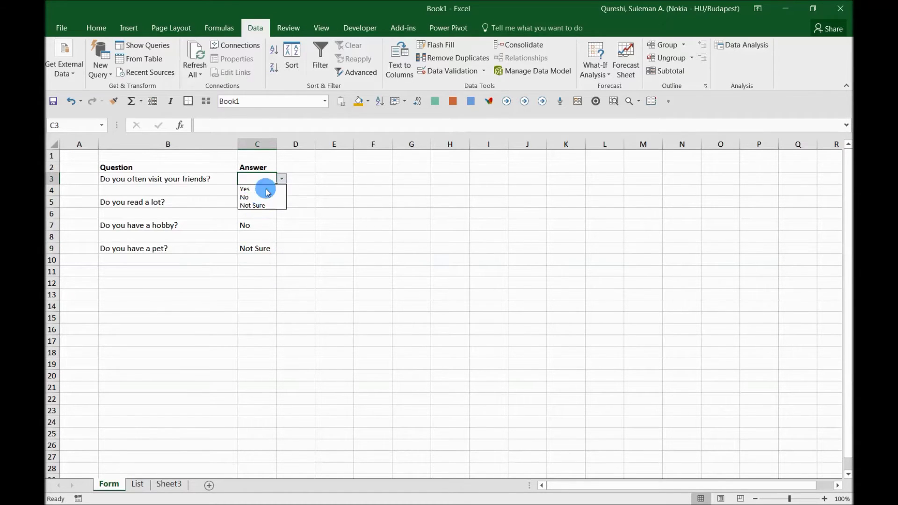
click(257, 189)
click(266, 201)
click(283, 204)
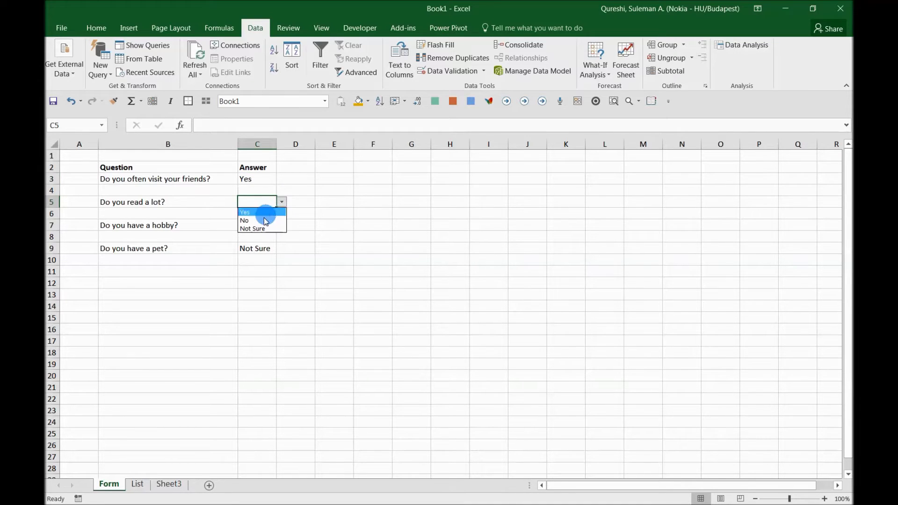
click(261, 216)
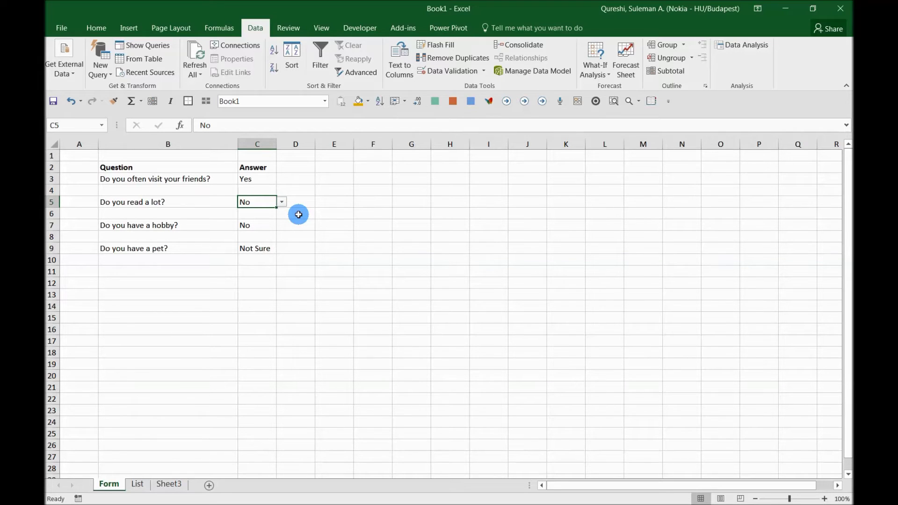
- Review the List sheet ingredients B2:B7 and confirm Sheet3's B2 drop-down shows Milk through Salt
click(137, 484)
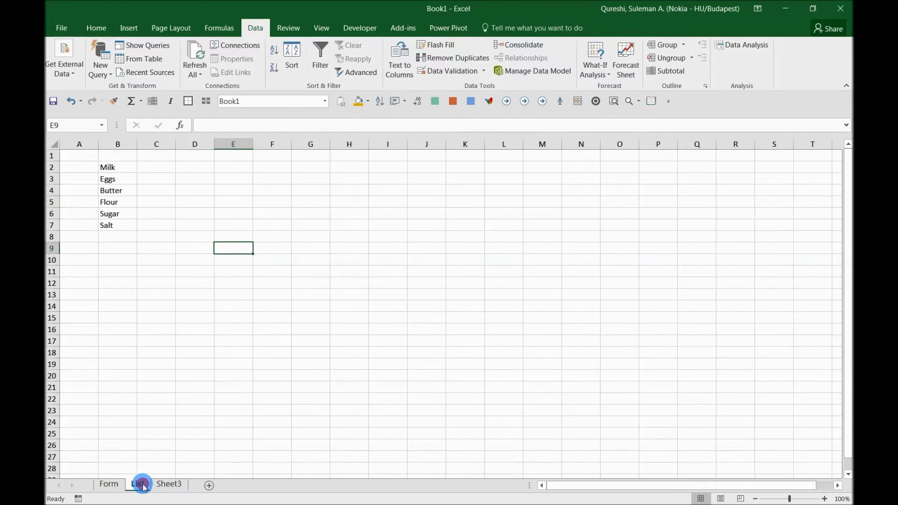
drag(116, 167, 117, 223)
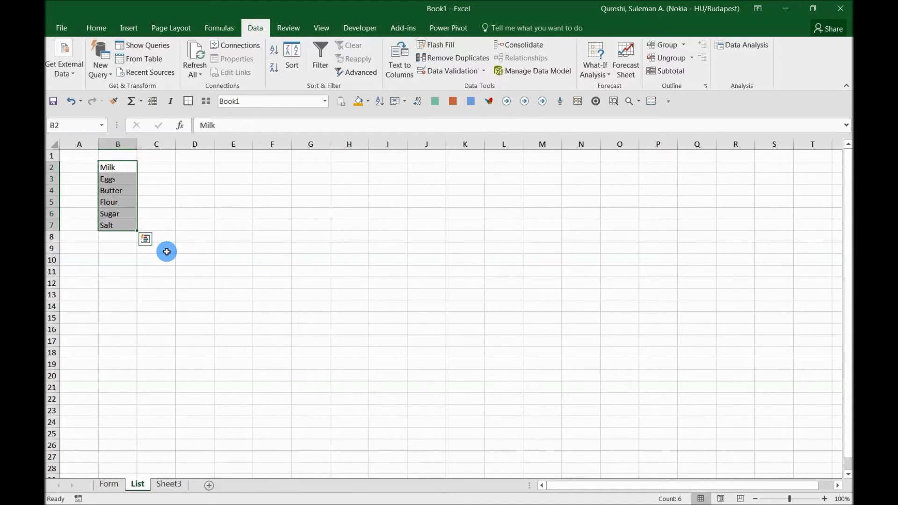
click(169, 484)
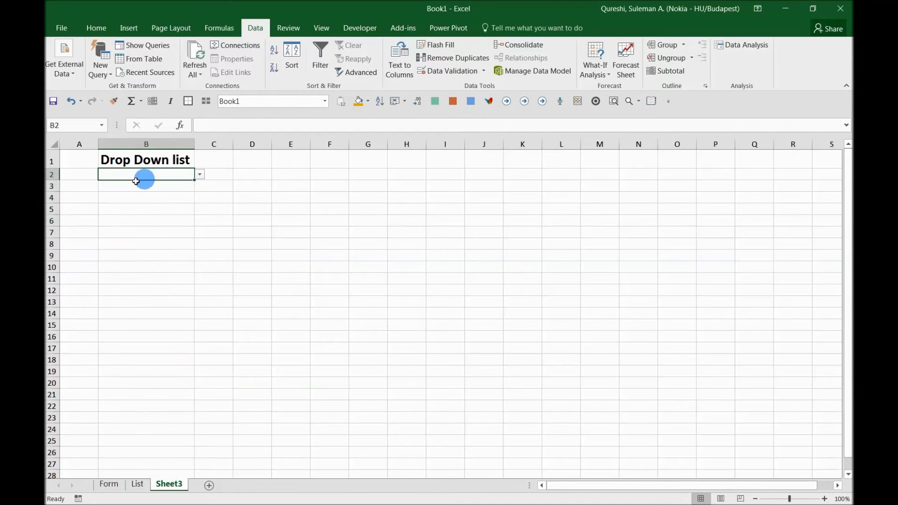
click(200, 174)
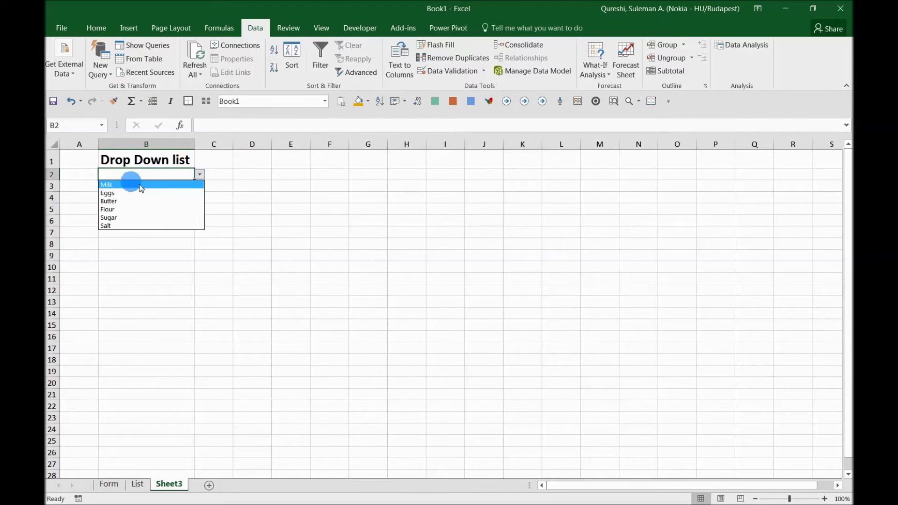
click(229, 178)
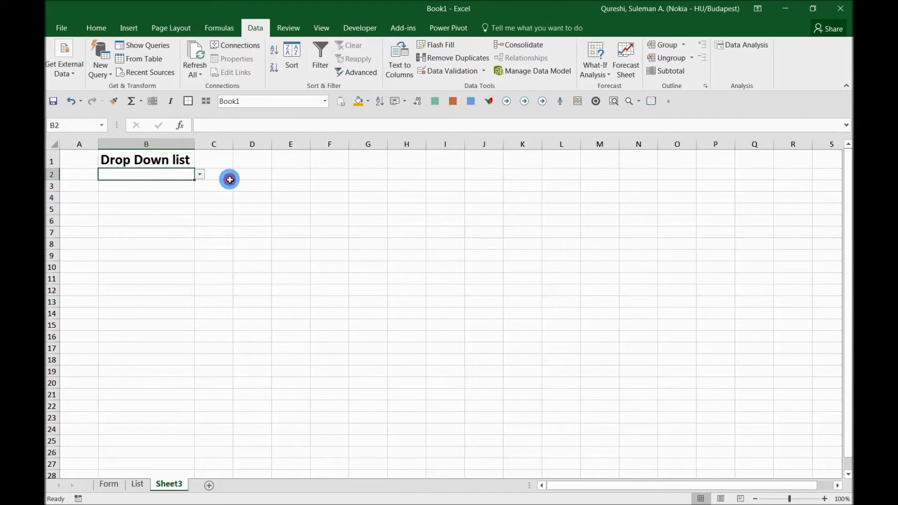
click(257, 173)
- Type the heading 'Ingredients' into Sheet3 cell D1
key(Up)
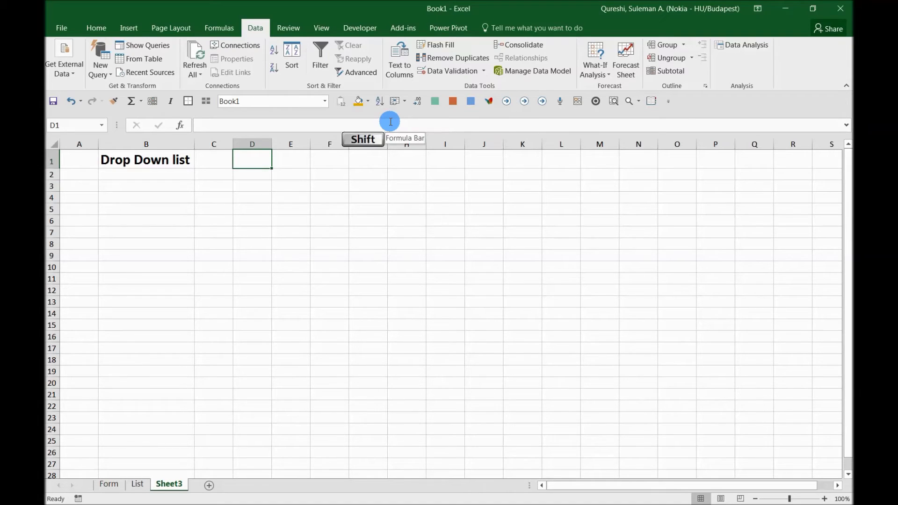
text(Ingredients)
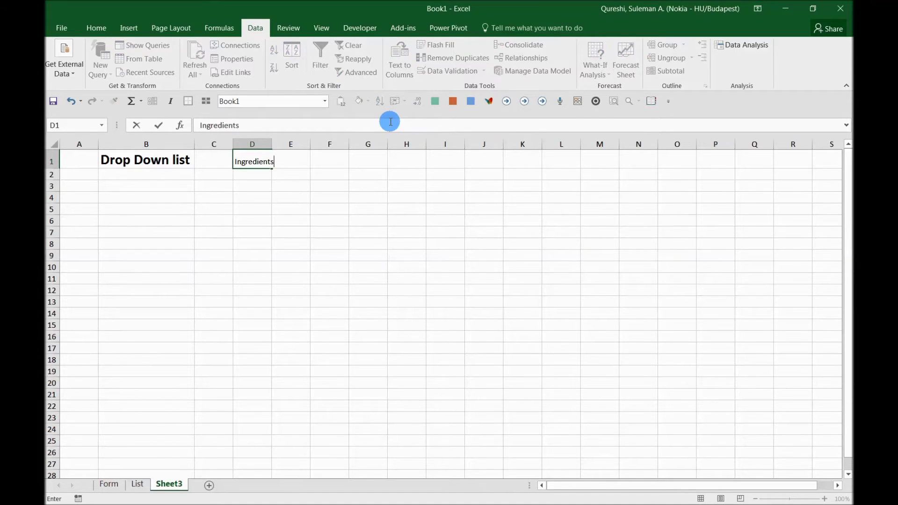
key(Return)
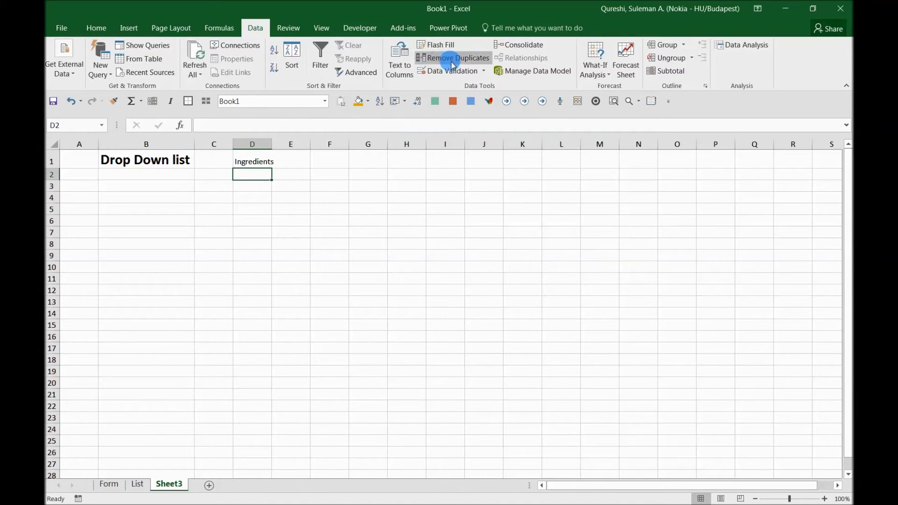
- Give D2 List data validation sourced from the List sheet range B2:B7
click(483, 70)
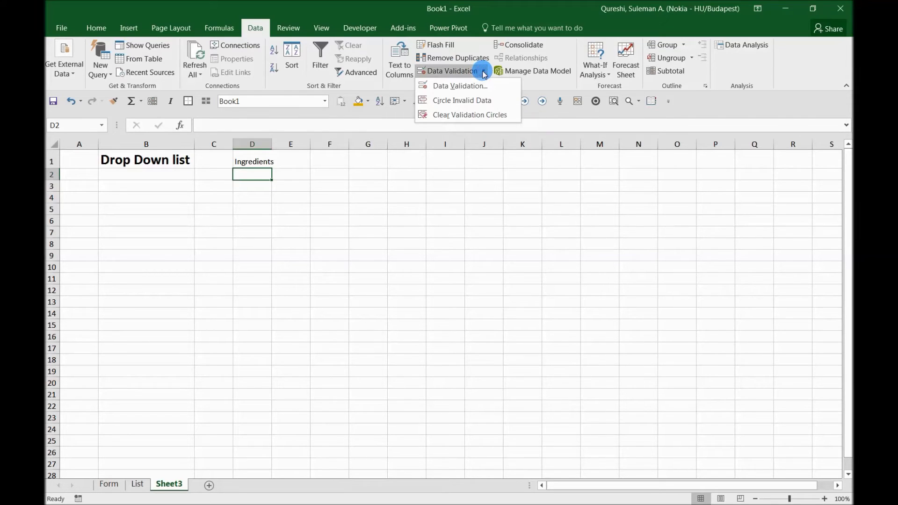
click(471, 85)
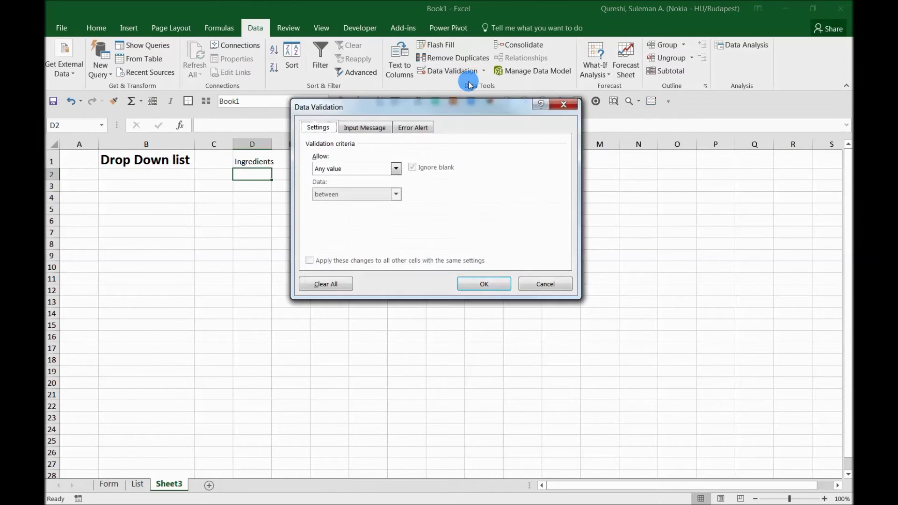
click(393, 168)
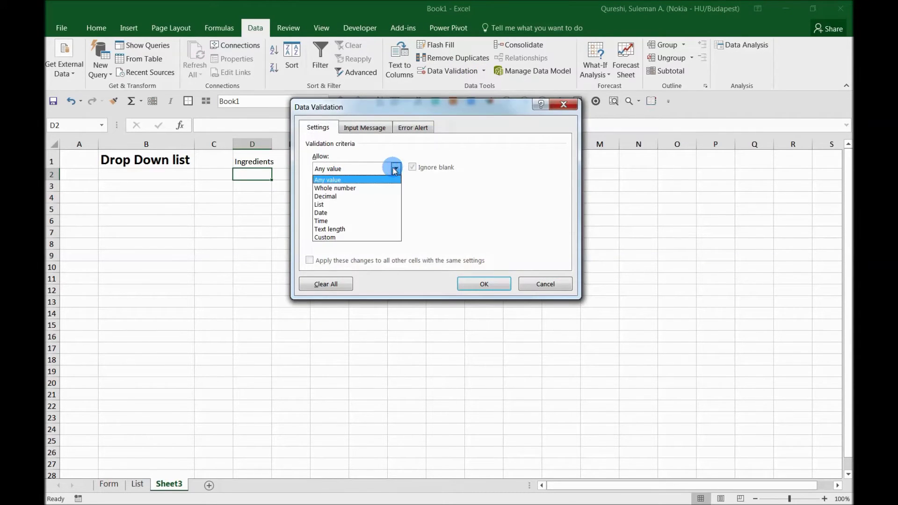
click(377, 205)
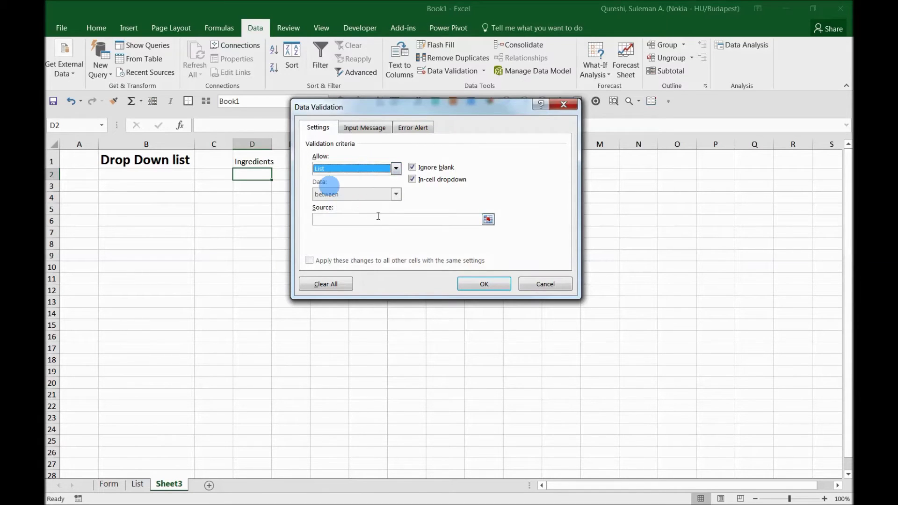
click(488, 220)
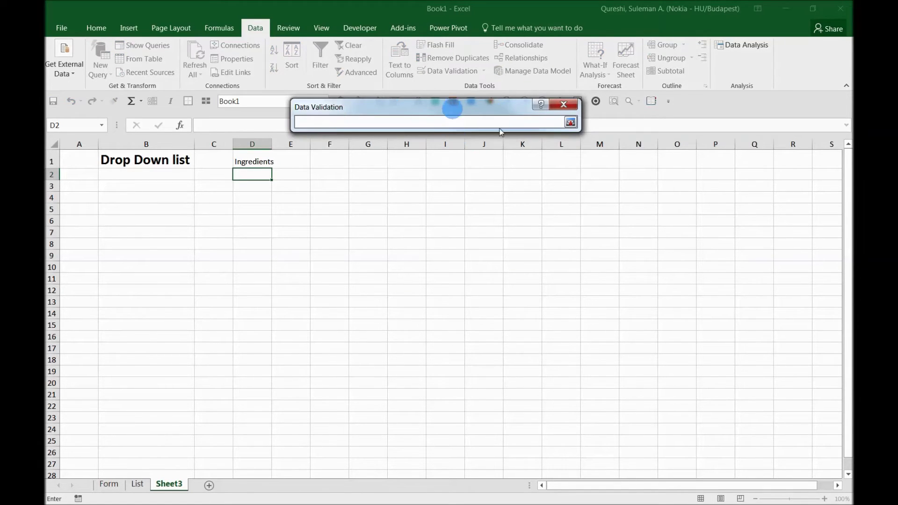
click(571, 122)
click(487, 220)
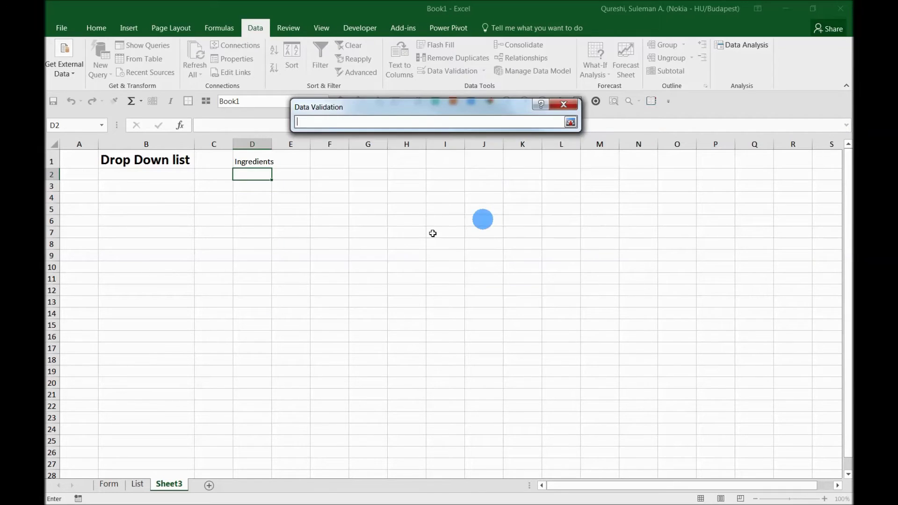
click(137, 485)
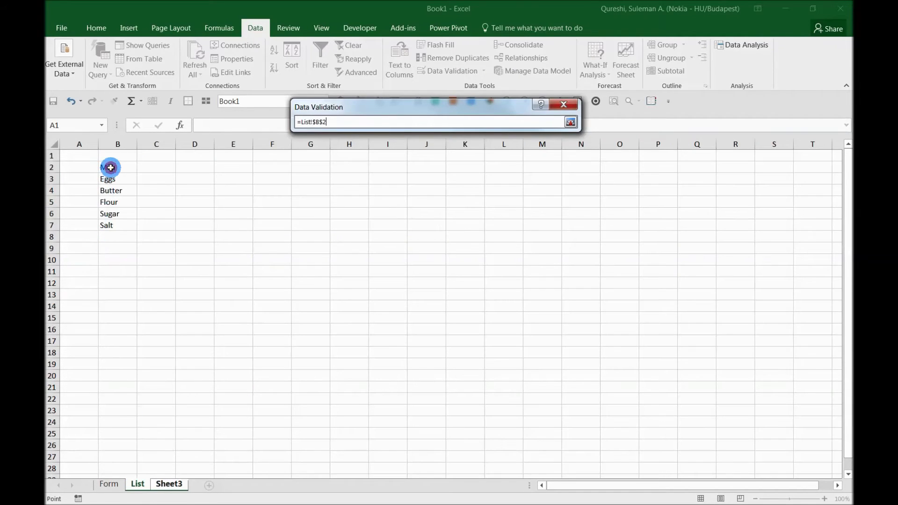
drag(110, 167, 106, 226)
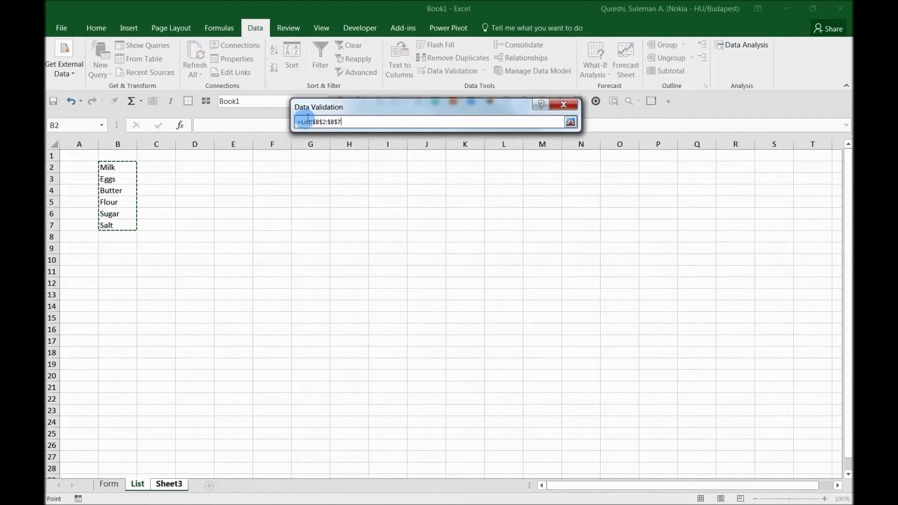
click(571, 122)
click(487, 282)
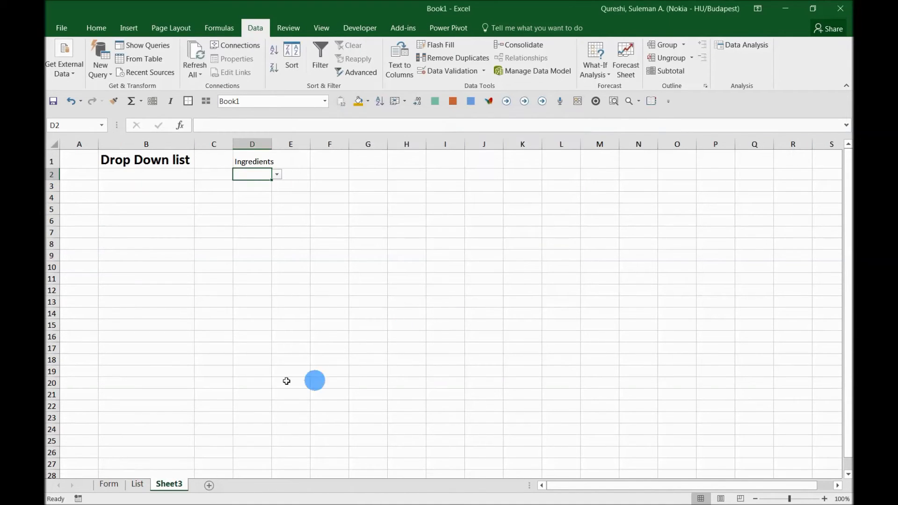
- Check that D2's drop-down offers Milk, Eggs, Butter, Flour, Sugar and Salt
click(277, 175)
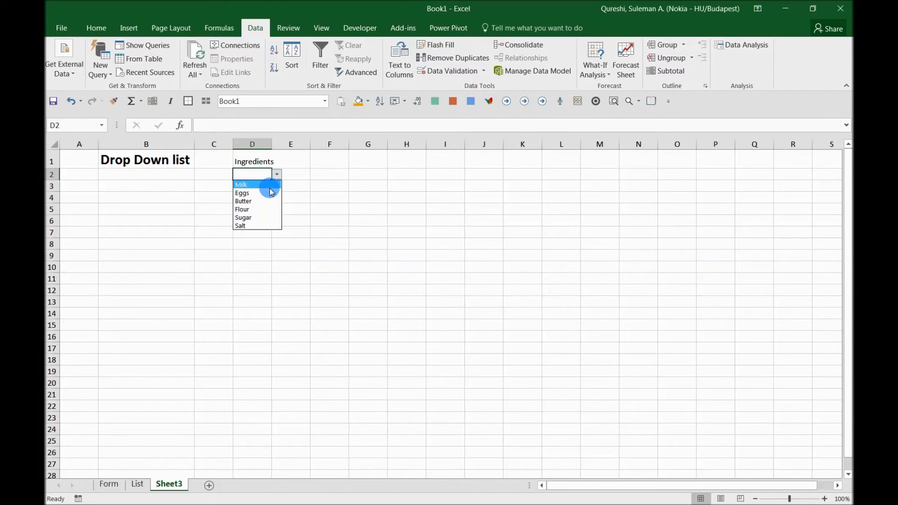
click(321, 199)
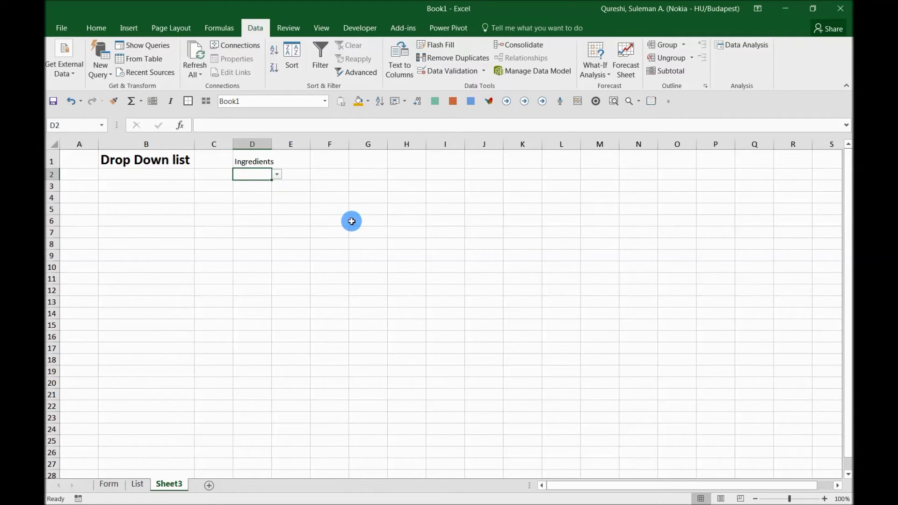
click(277, 175)
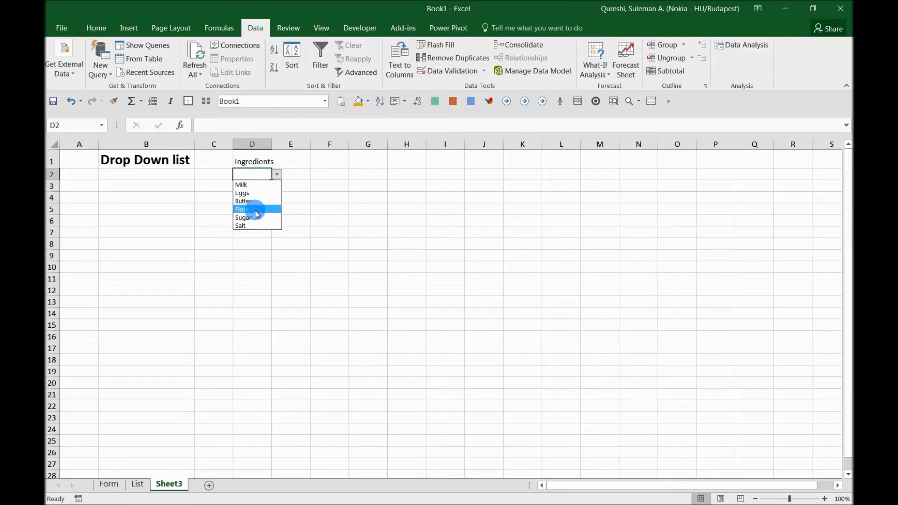
click(263, 253)
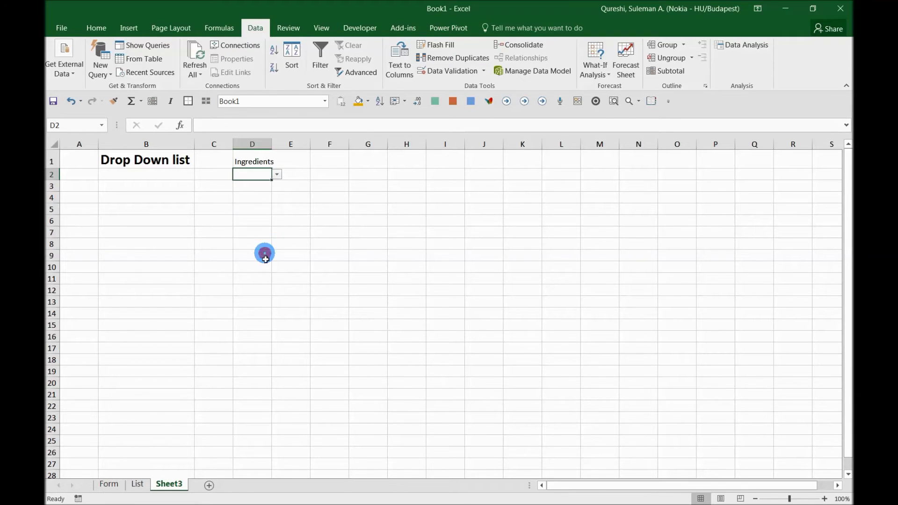
- Define the workbook name Ing for the List sheet ingredient cells B2:B7
click(138, 484)
drag(121, 167, 119, 226)
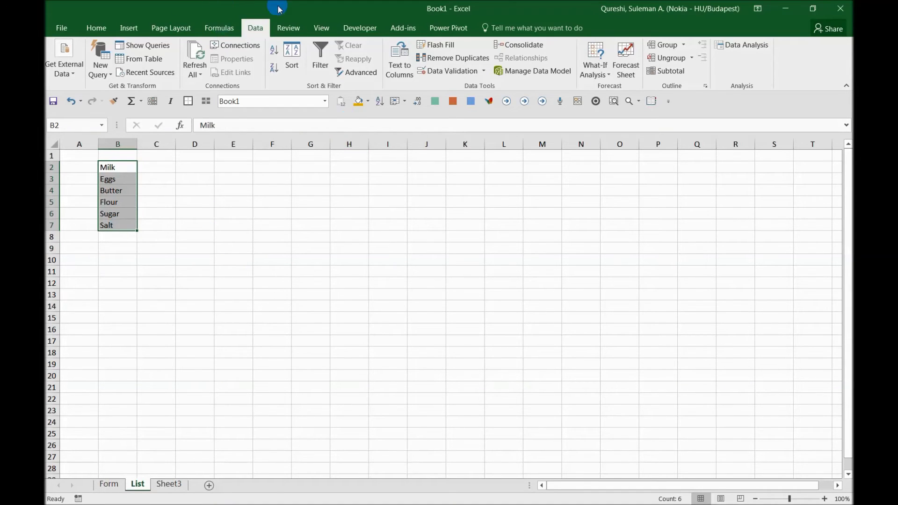
click(233, 29)
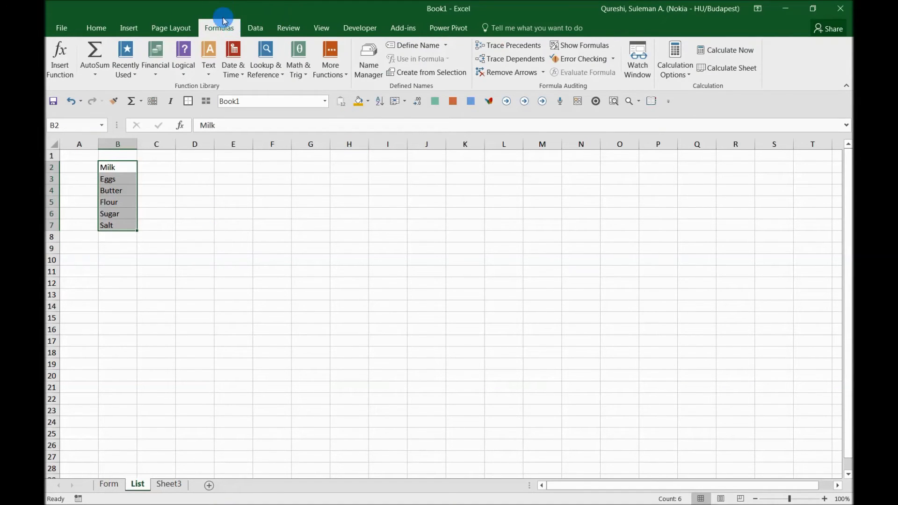
click(369, 52)
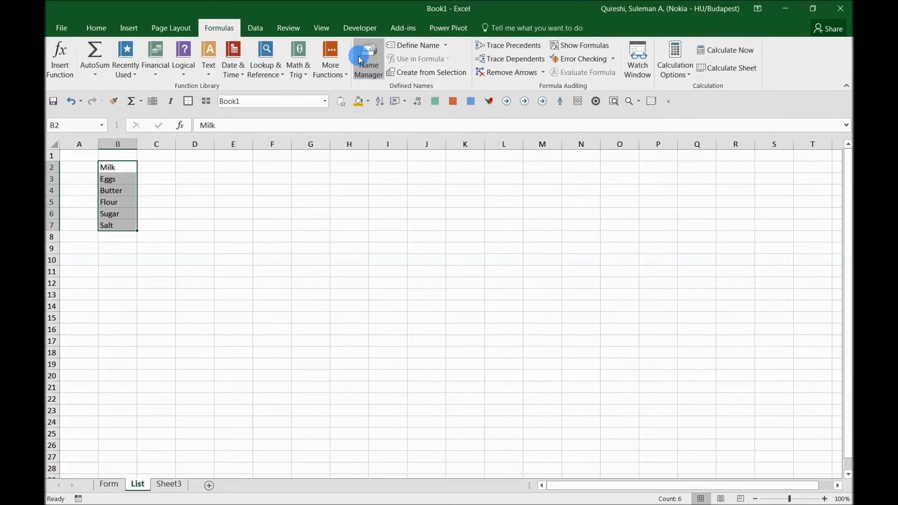
click(439, 46)
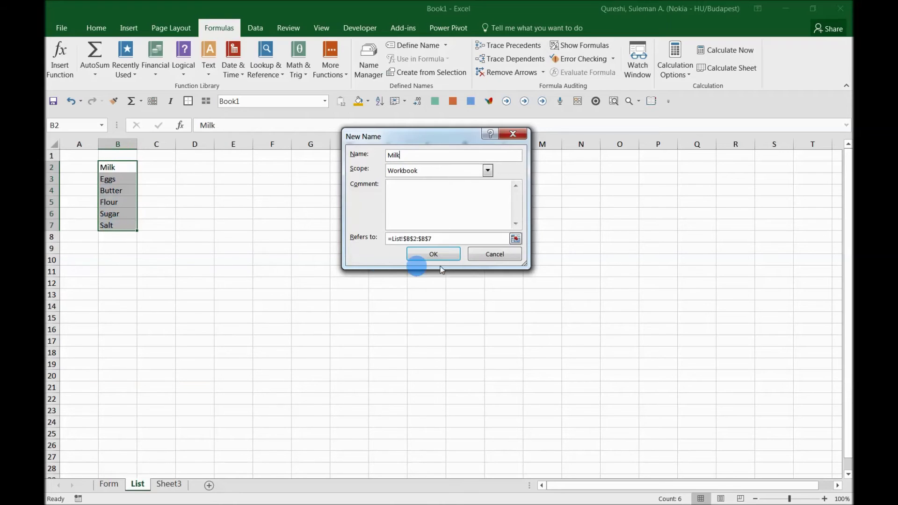
click(474, 255)
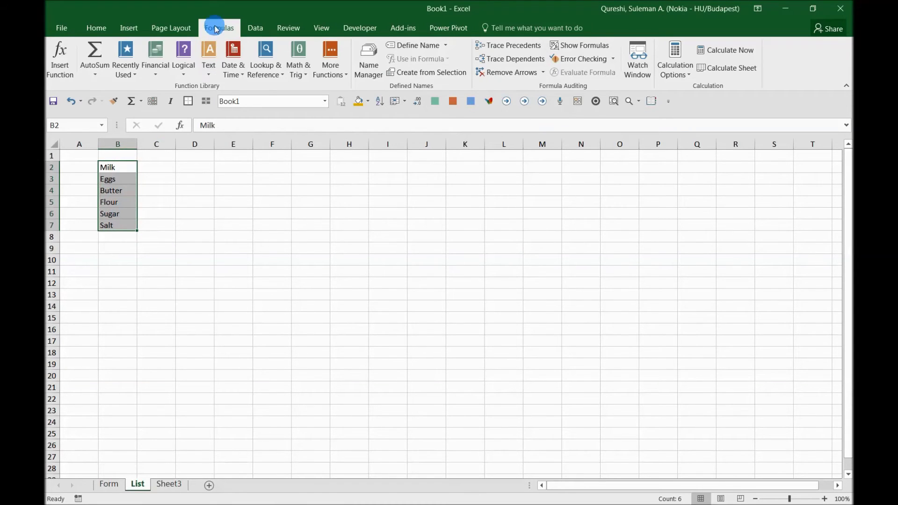
click(435, 47)
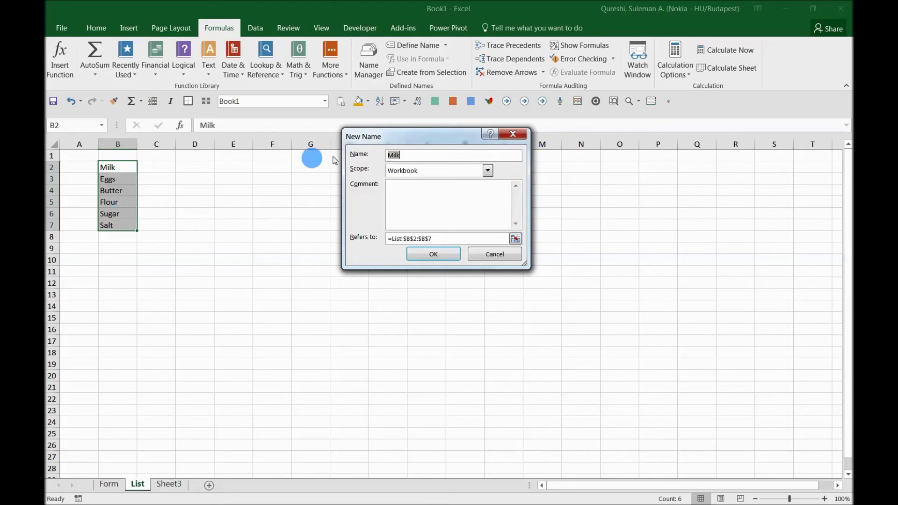
click(419, 154)
double_click(418, 156)
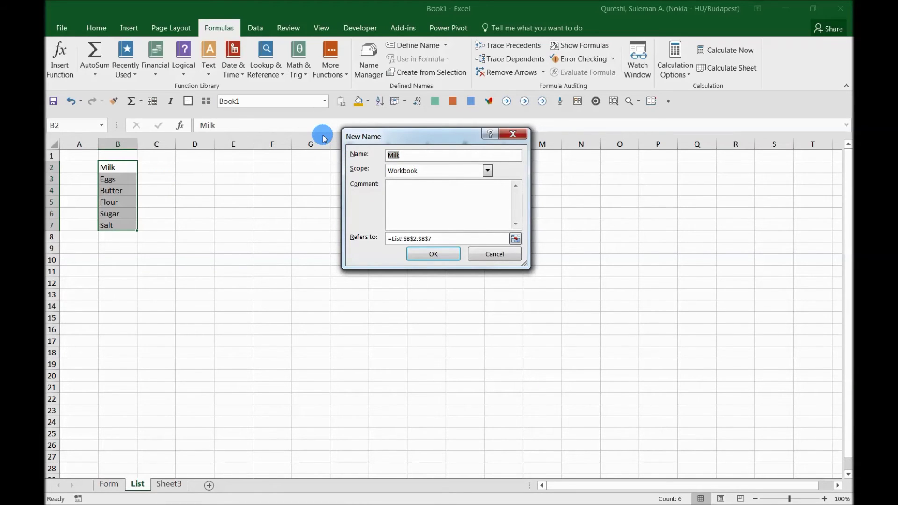
text(Ing)
click(433, 259)
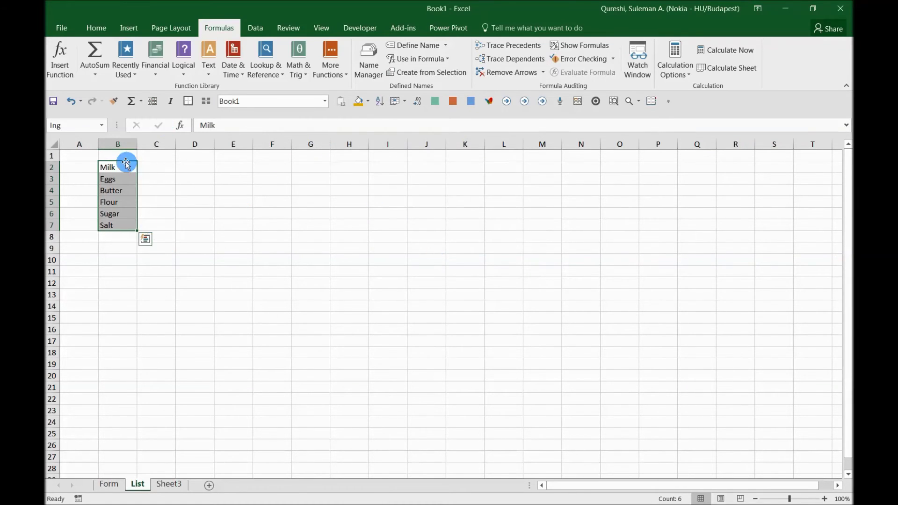
- Insert a new Sheet4 and select cell B3
click(209, 486)
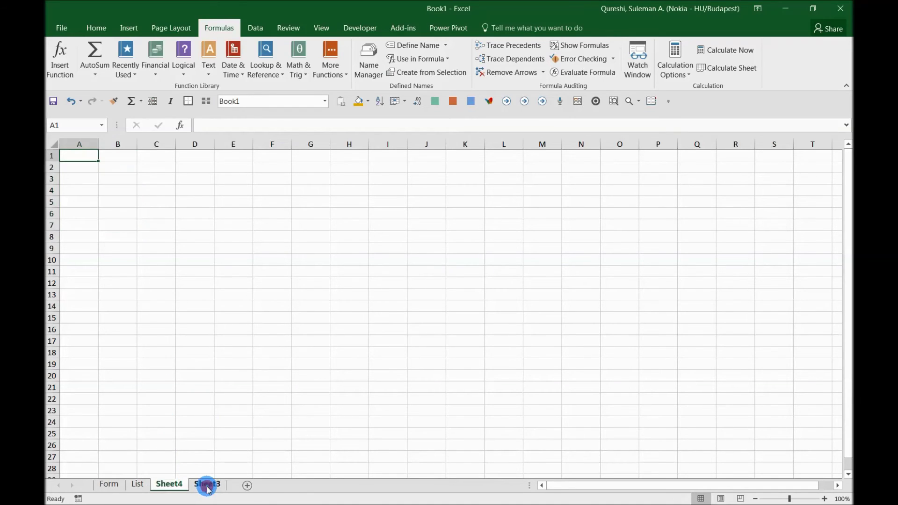
click(123, 213)
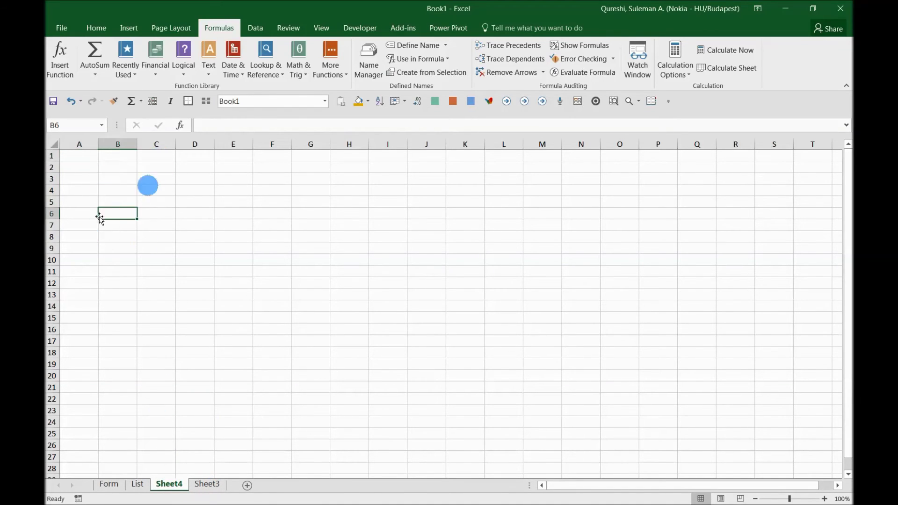
click(107, 182)
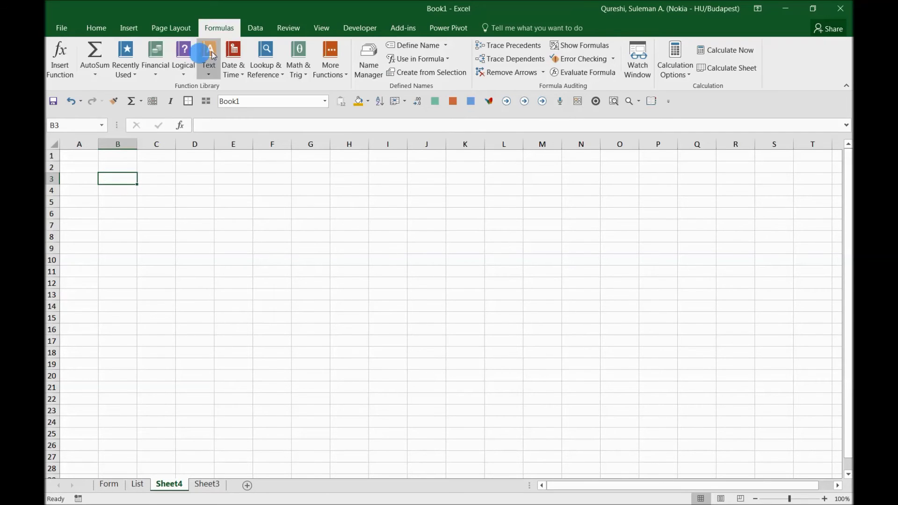
- Give B3 List data validation sourced from =Ing and check its ingredient drop-down
click(255, 28)
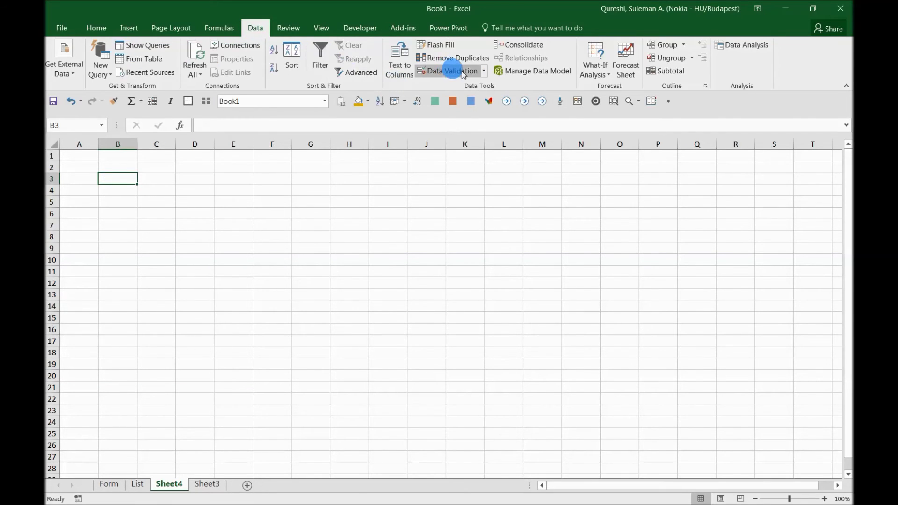
click(468, 74)
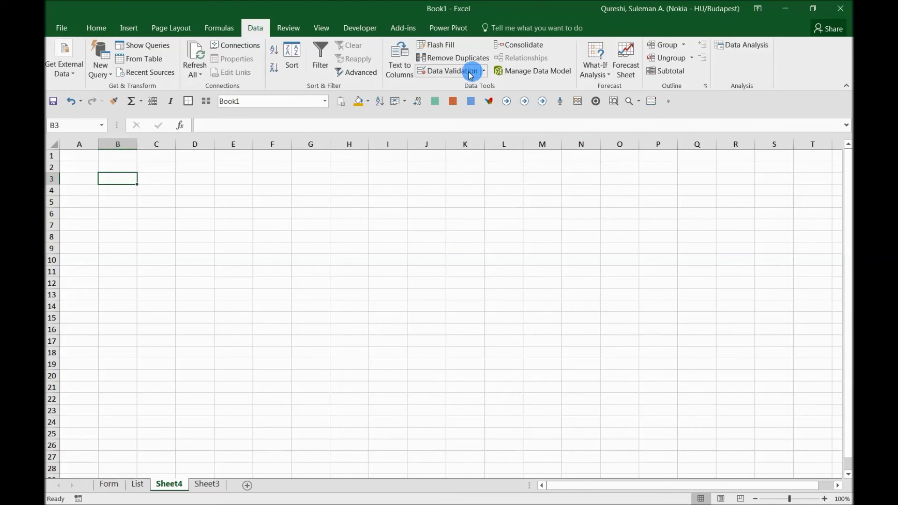
click(355, 168)
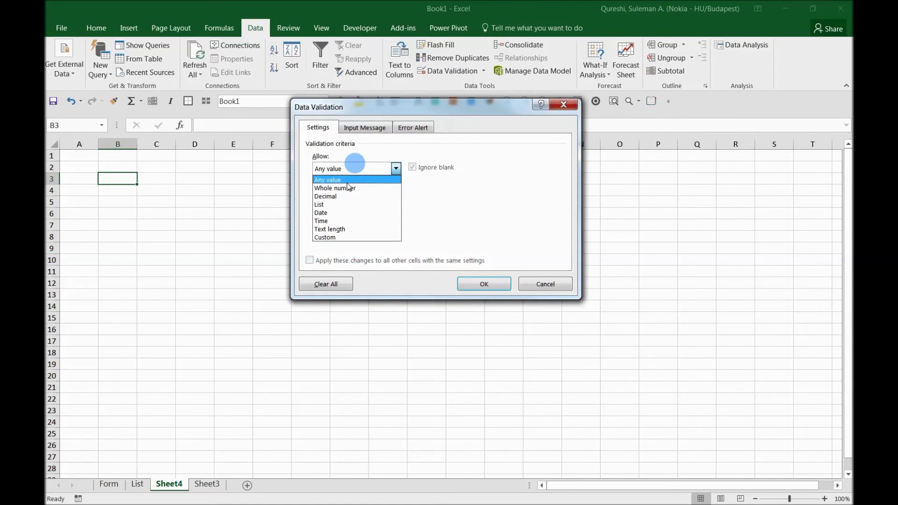
click(336, 205)
click(332, 220)
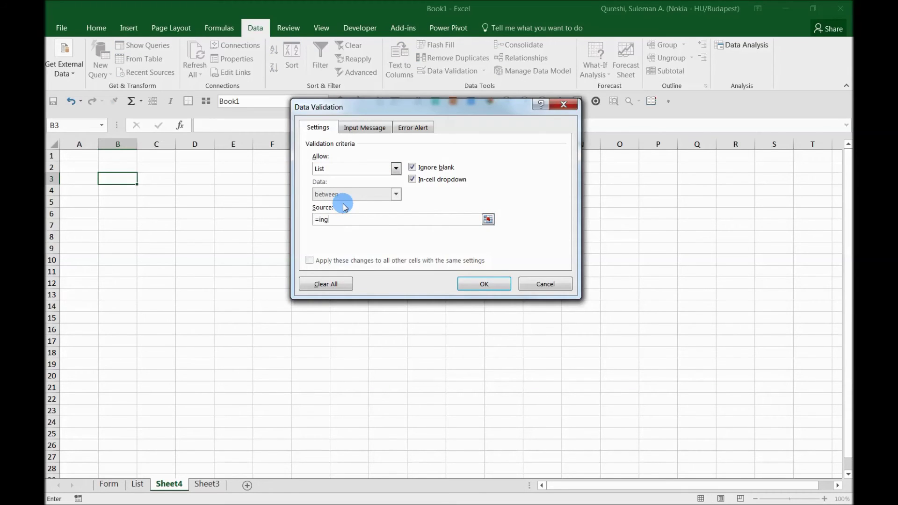
click(326, 219)
click(484, 284)
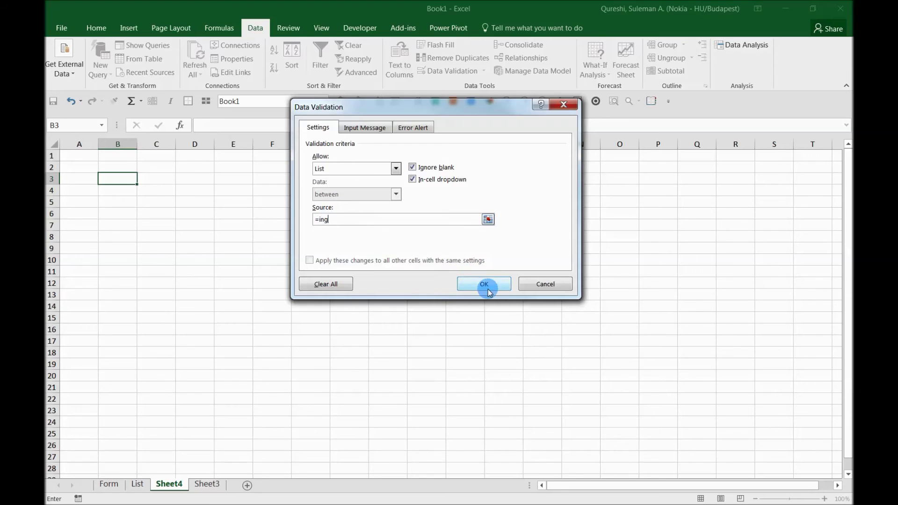
click(142, 178)
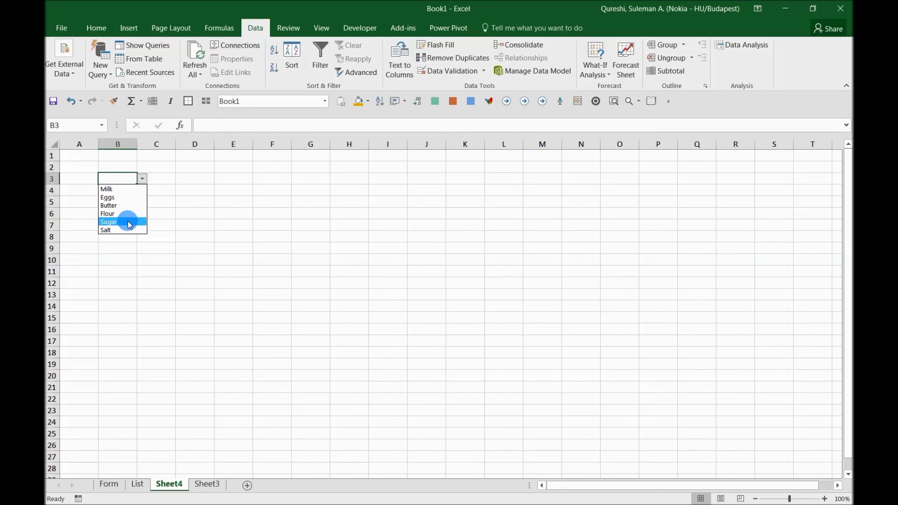
- Dismiss the Sheet4 drop-down and return to the Form sheet's Yes answer in C3
key(Escape)
click(111, 486)
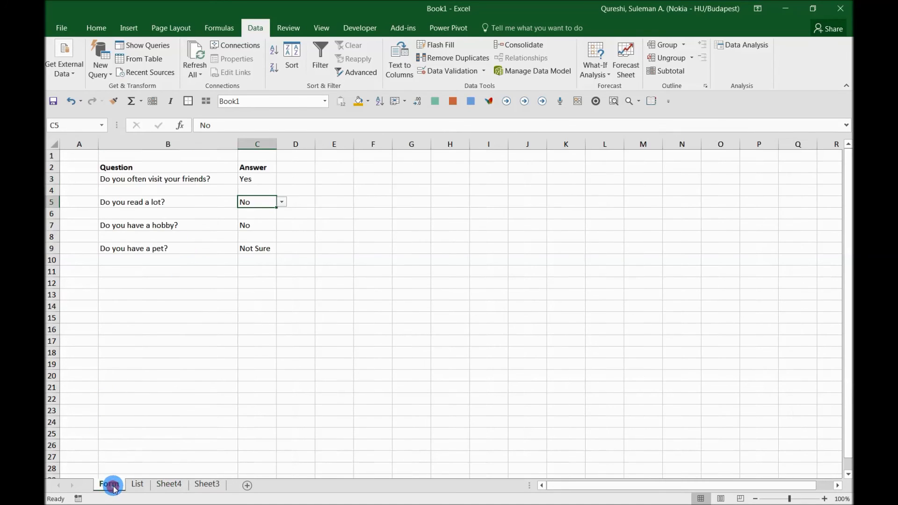
click(245, 178)
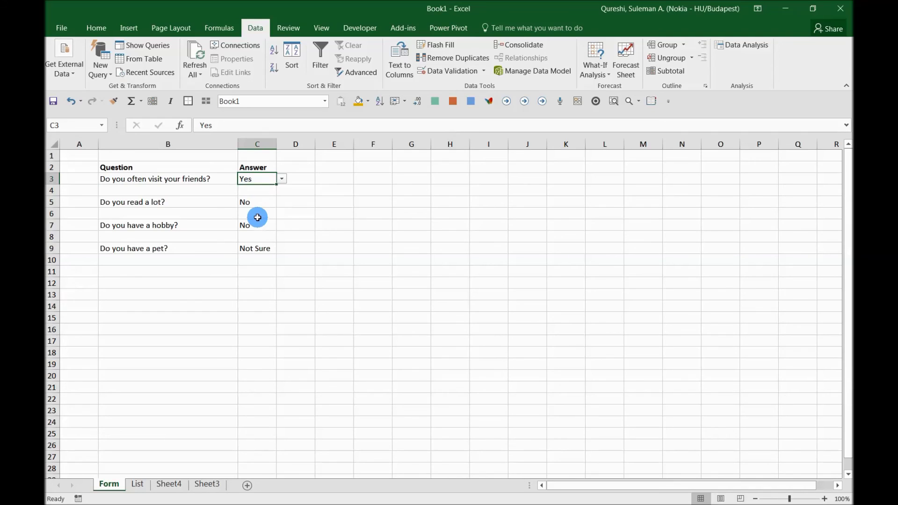